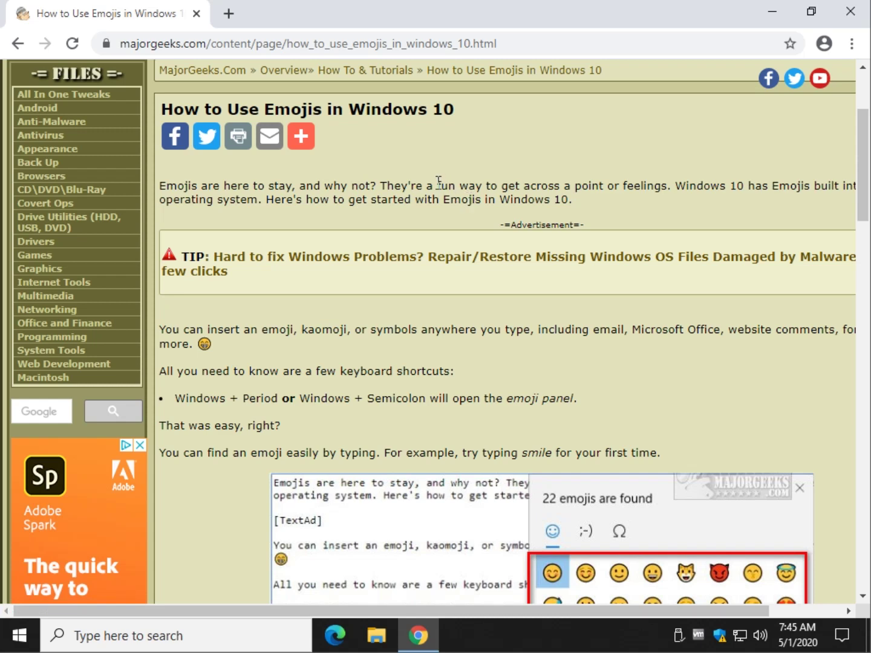
scroll(437, 196, down, 1)
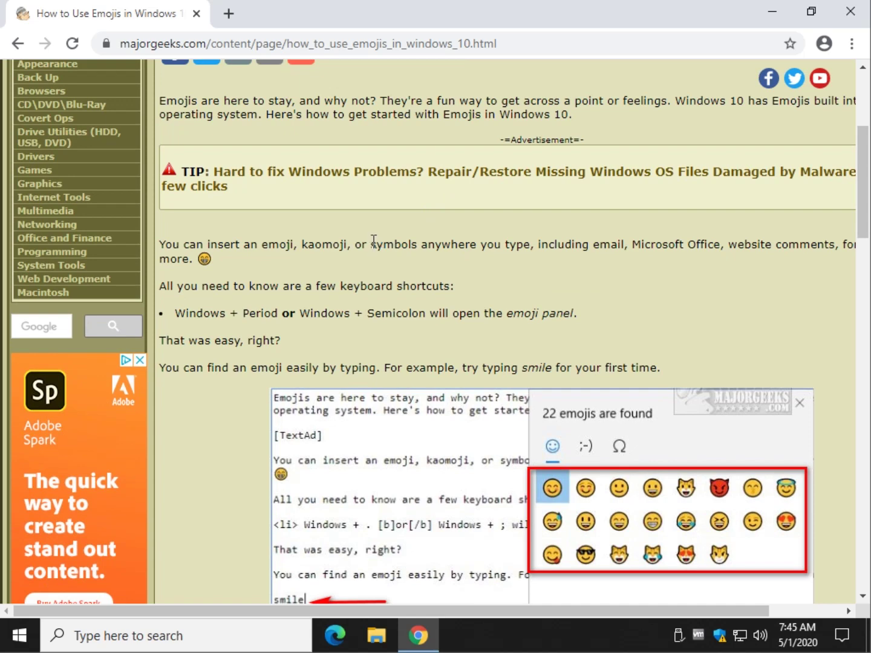
scroll(374, 238, down, 1)
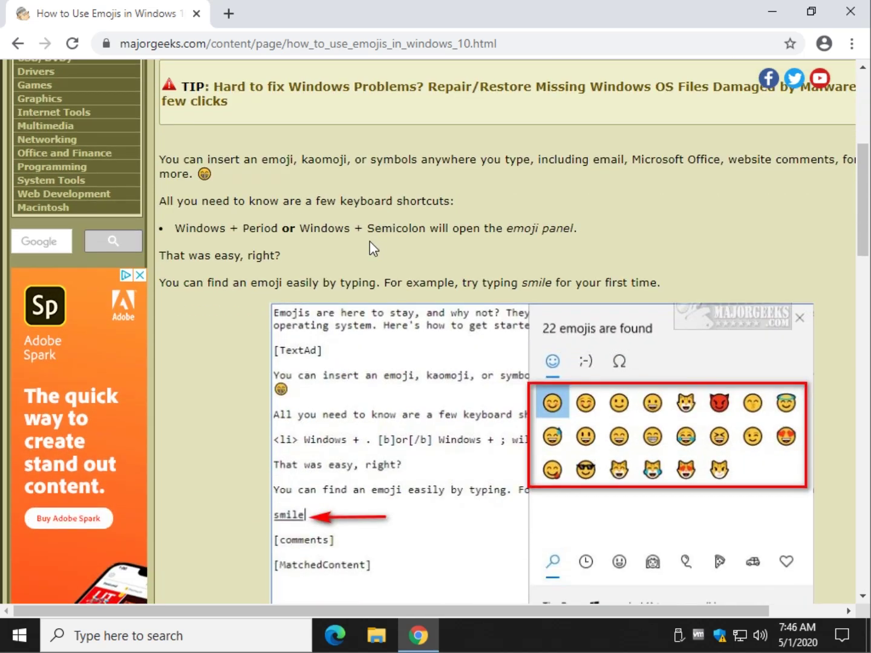
Bring up the Windows emoji panel with Win+. over the article twice, dismissing it each time
key(super+period)
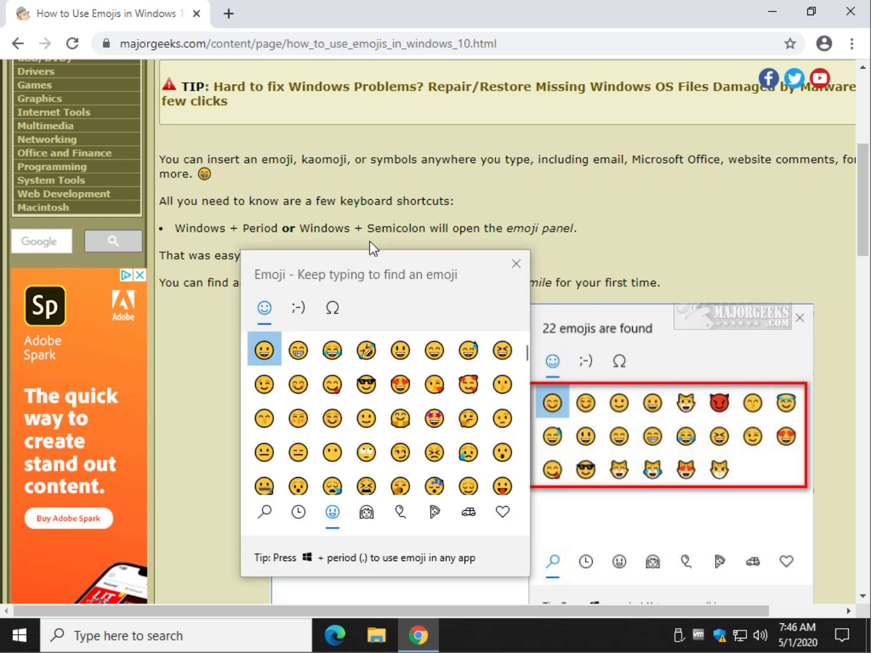
click(516, 266)
scroll(200, 400, down, 1)
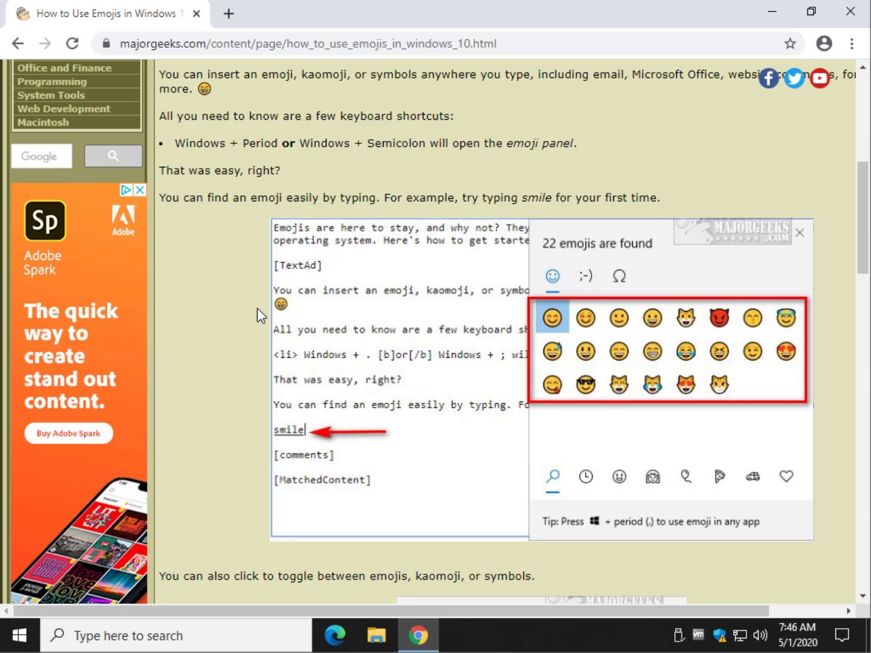
key(super+period)
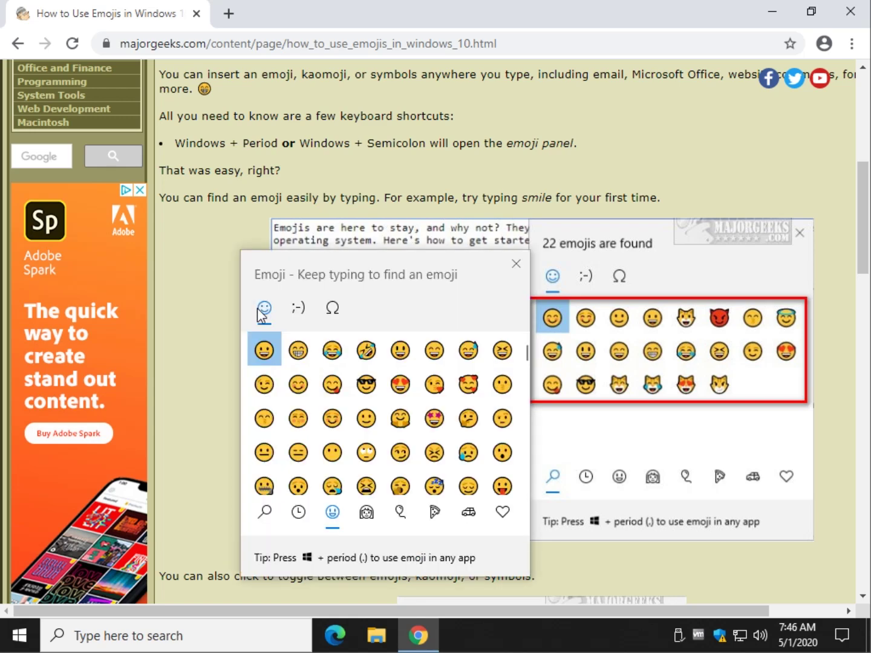
click(207, 222)
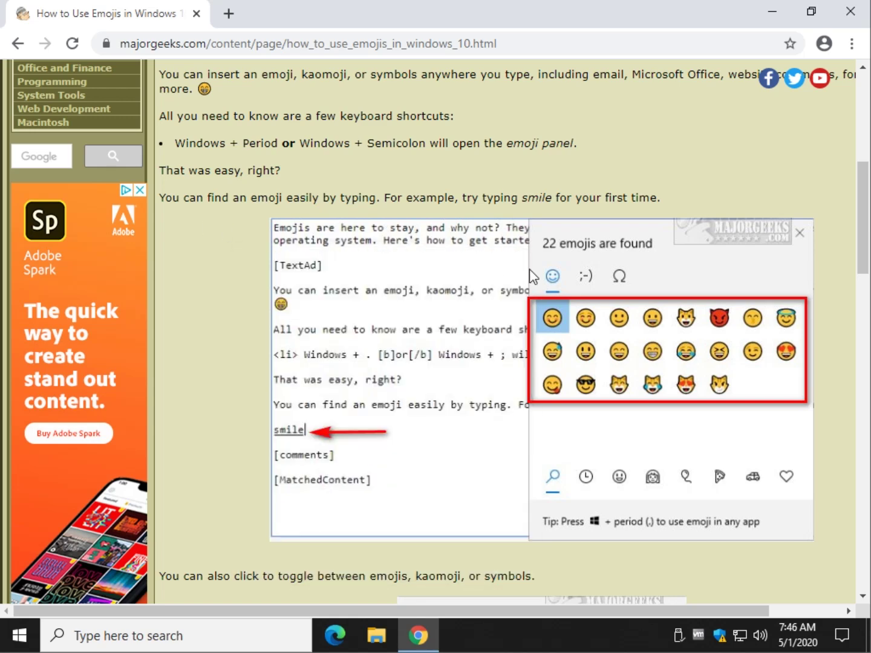
scroll(476, 286, down, 1)
scroll(475, 286, down, 2)
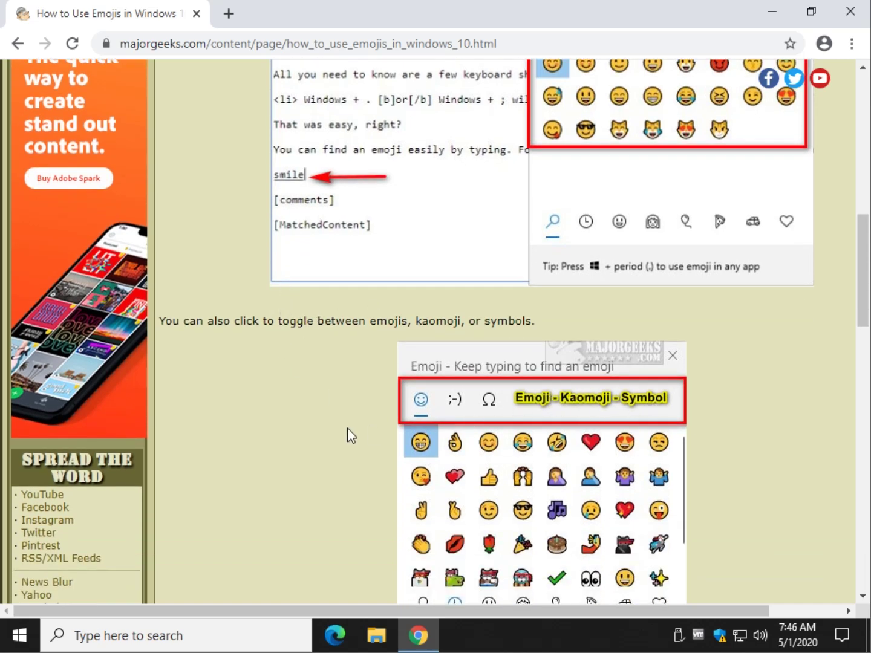
scroll(347, 427, down, 3)
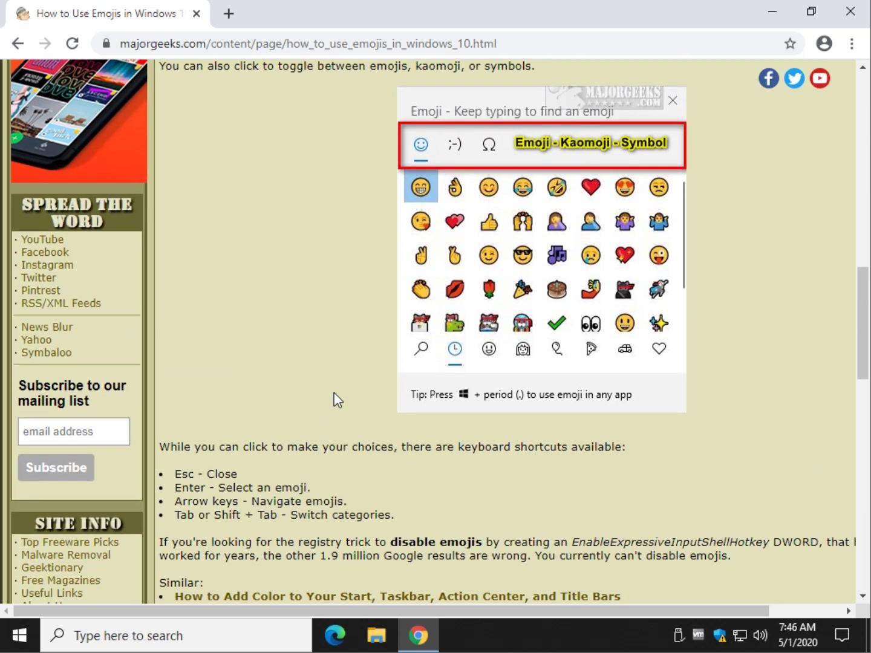
scroll(333, 407, down, 1)
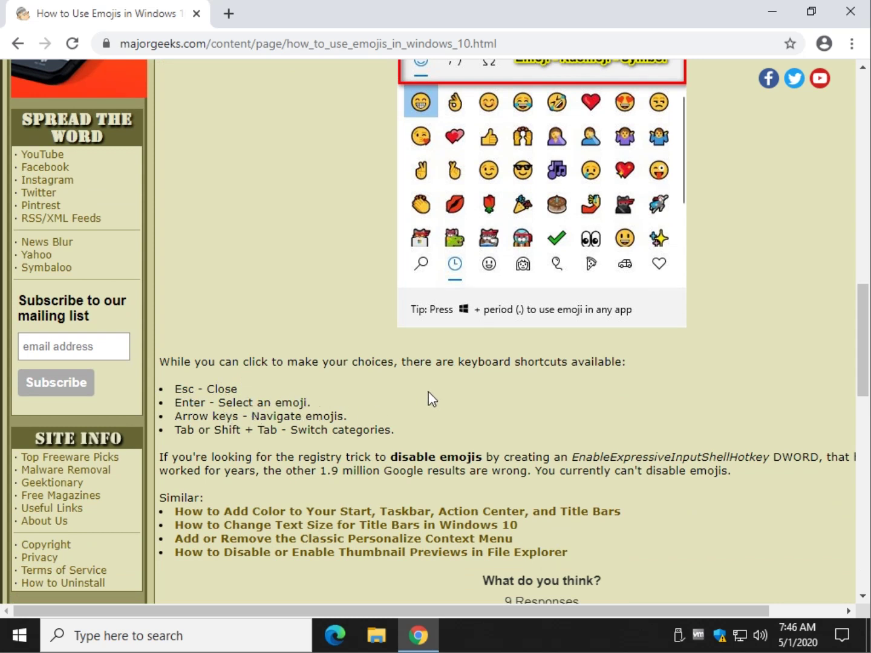
scroll(429, 391, down, 1)
scroll(443, 381, down, 2)
scroll(456, 355, up, 4)
scroll(578, 238, up, 1)
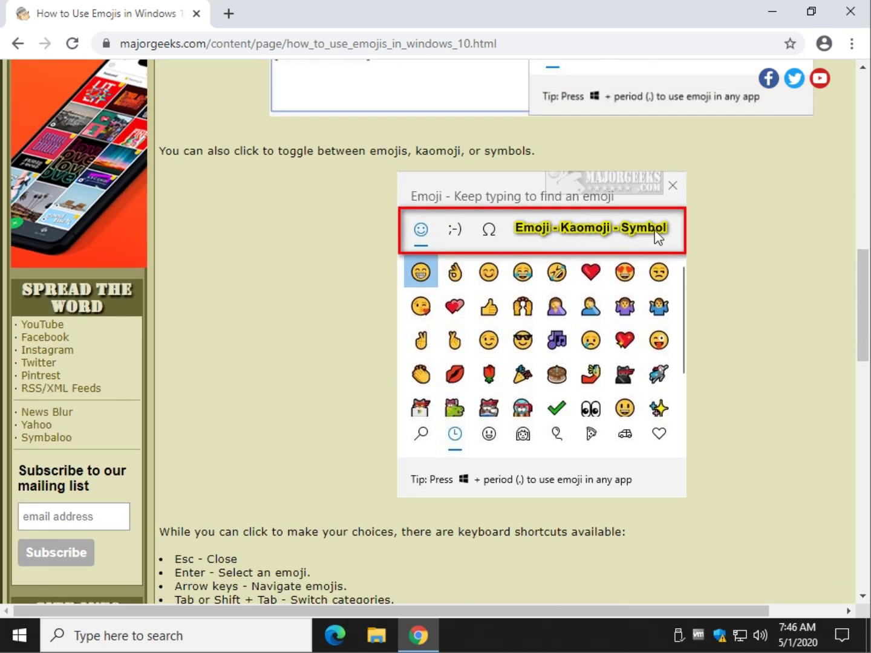
scroll(285, 333, down, 5)
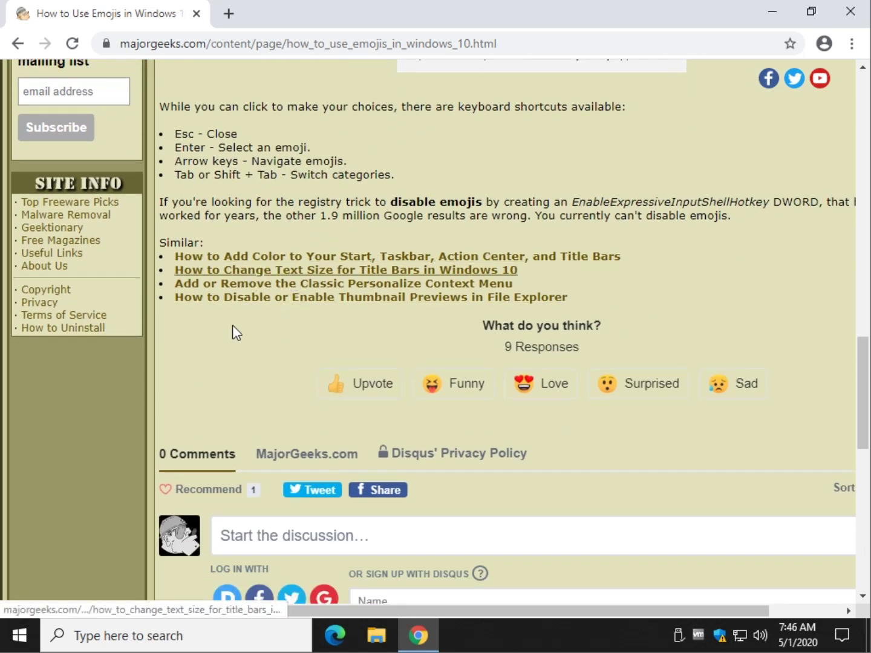
scroll(245, 360, down, 2)
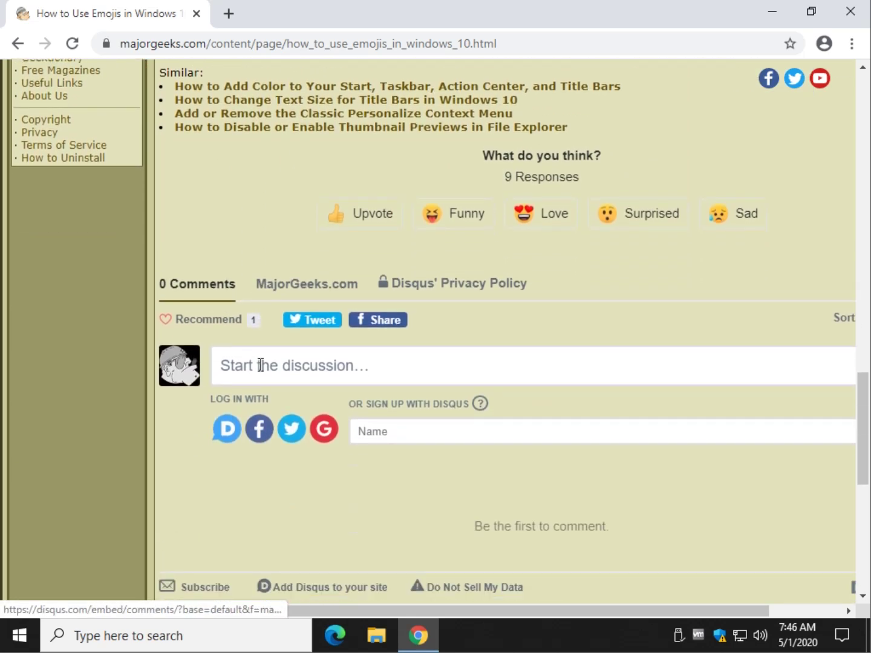
Insert beaming-grin and tears-of-joy emojis into the Disqus comment box via the emoji panel
click(350, 376)
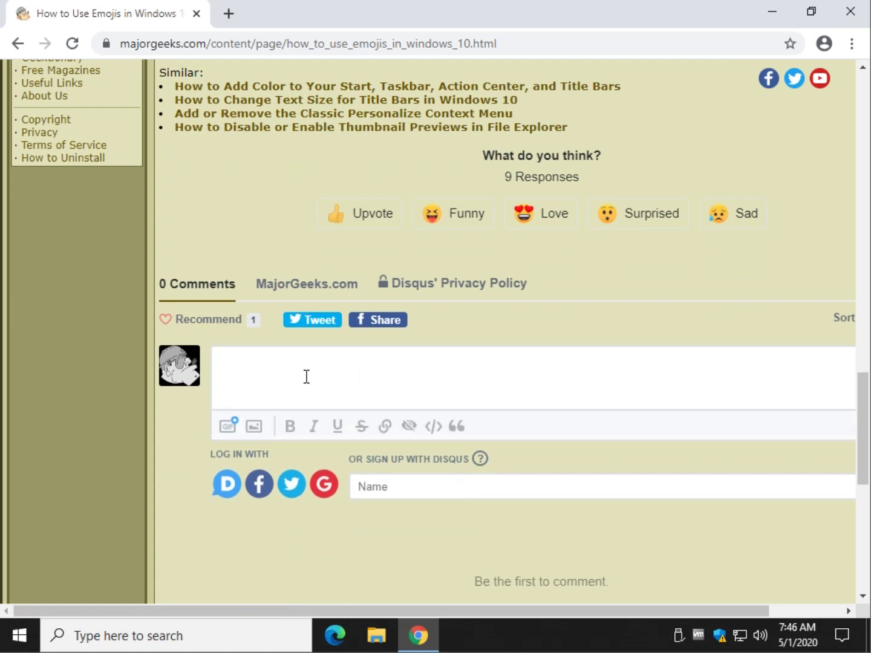
key(super+period)
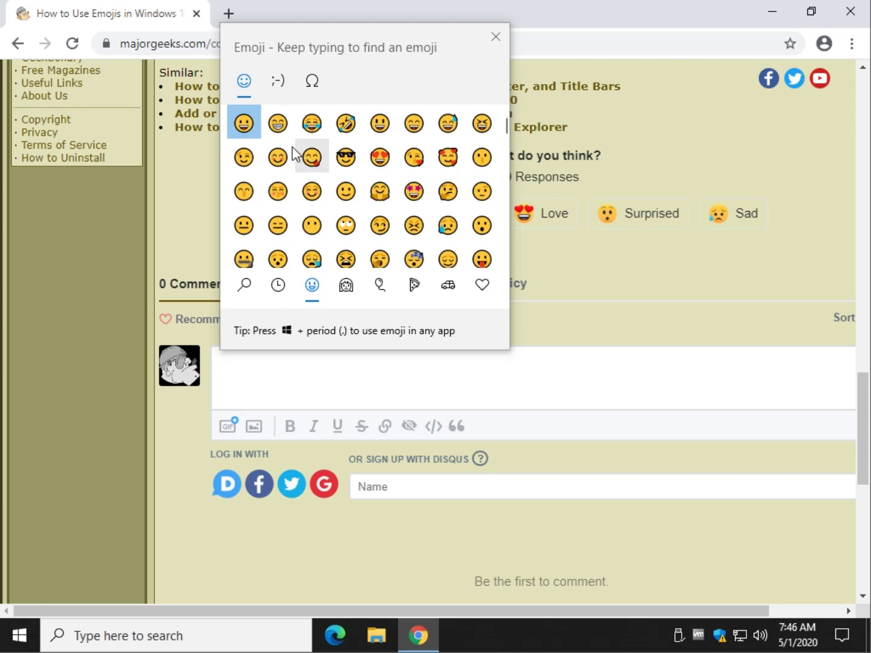
click(277, 123)
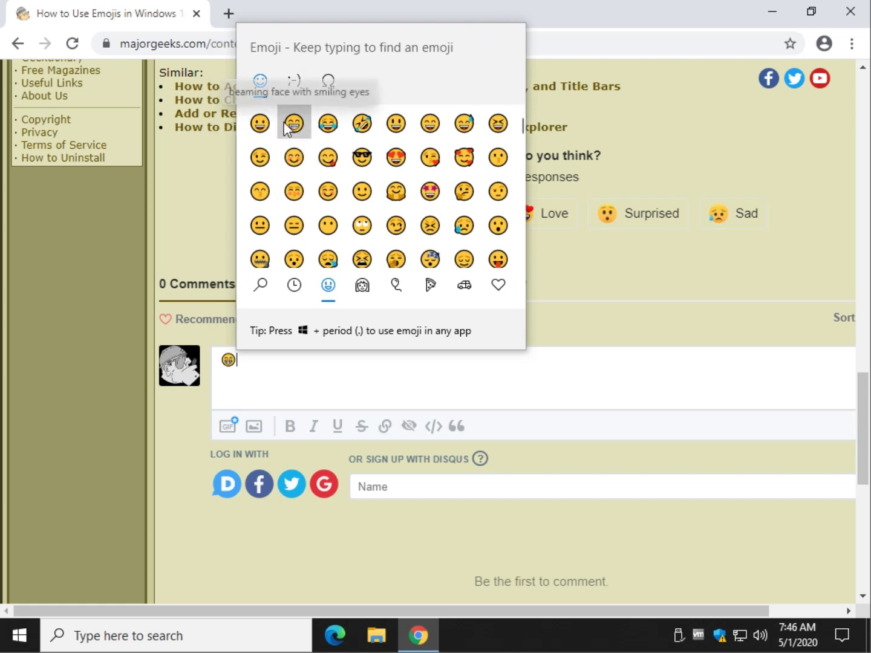
click(328, 123)
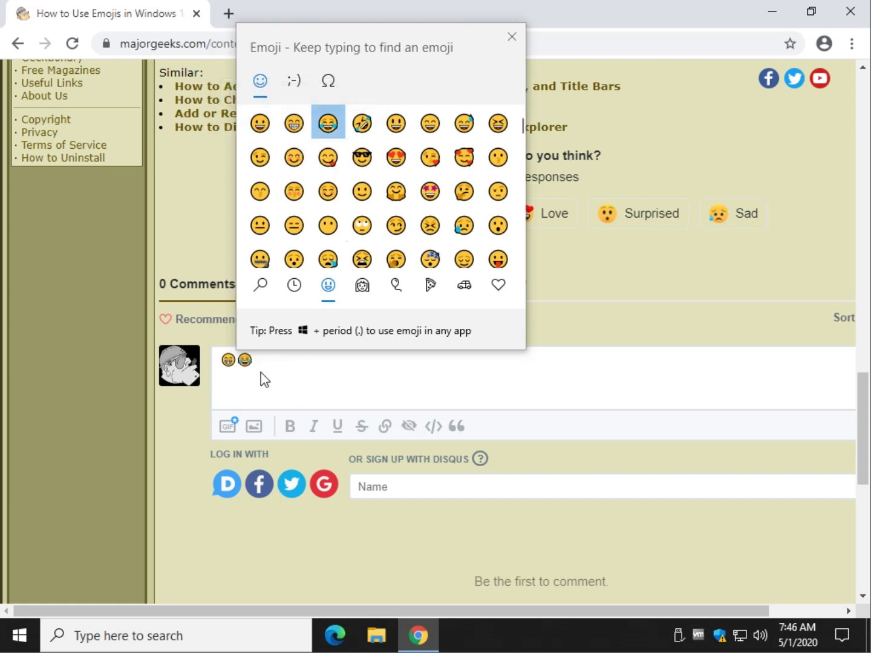
Add the (•'◡'•) kaomoji and an em dash from the symbols set, then dismiss the panel
click(293, 81)
click(387, 132)
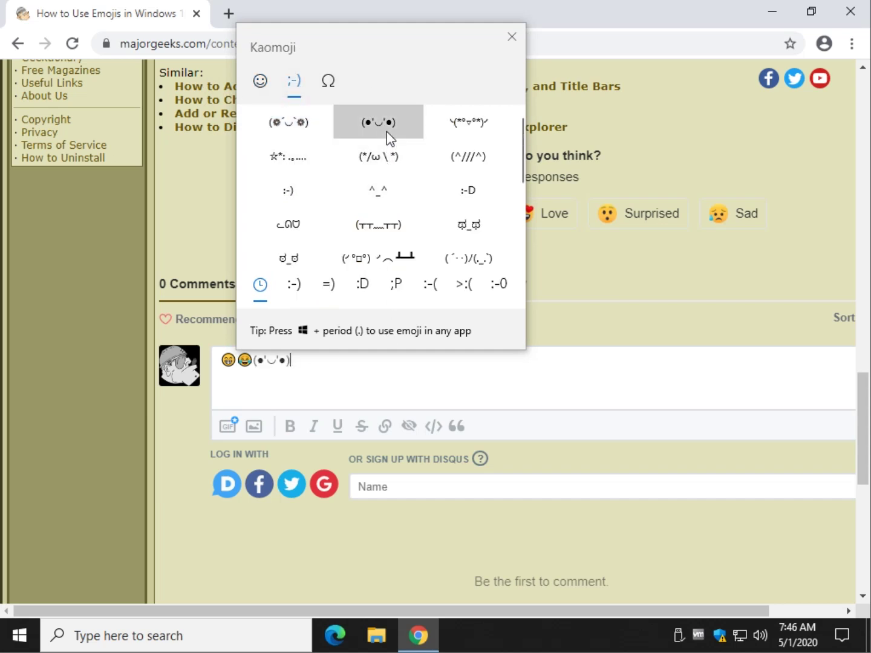
click(258, 87)
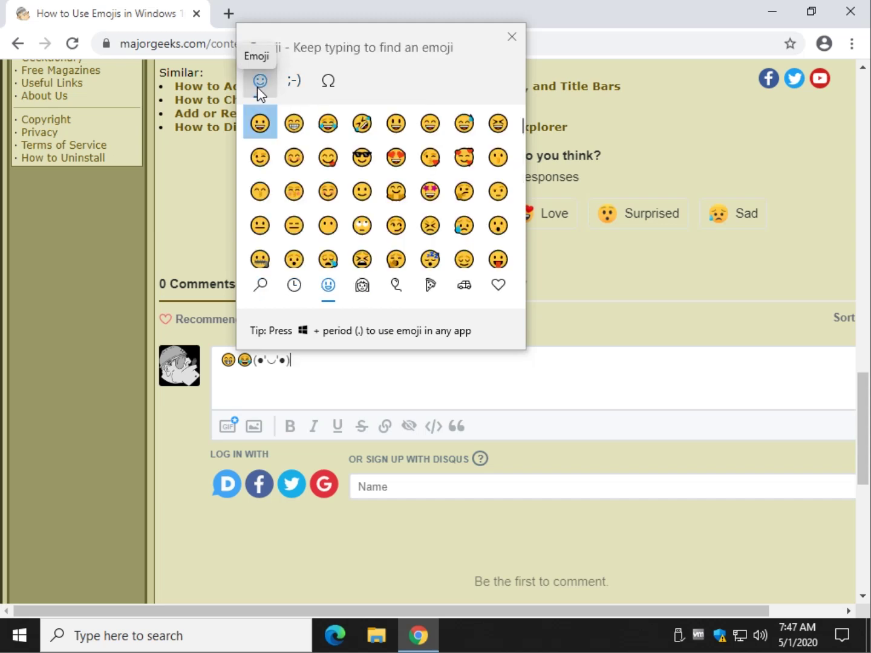
click(328, 81)
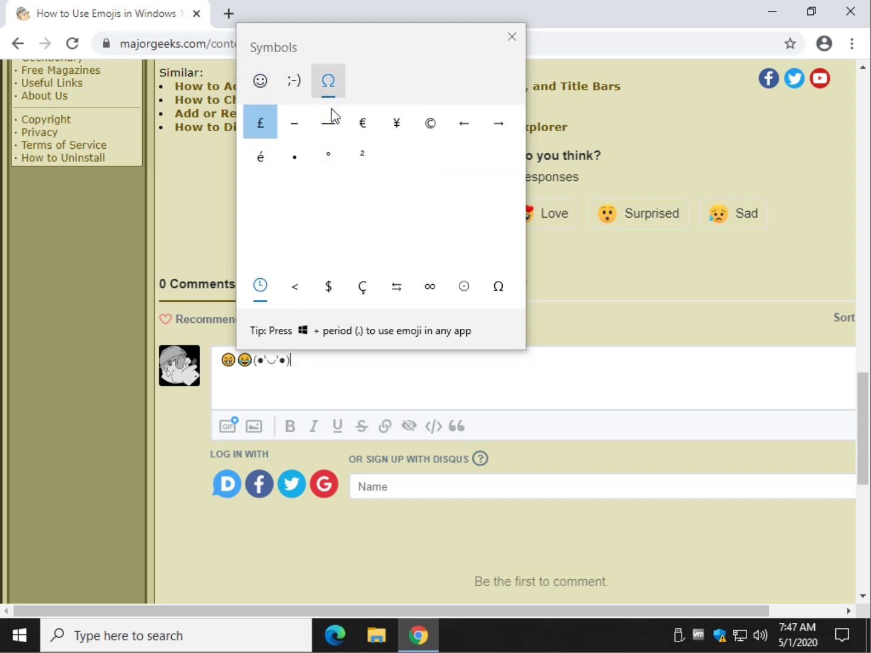
click(329, 124)
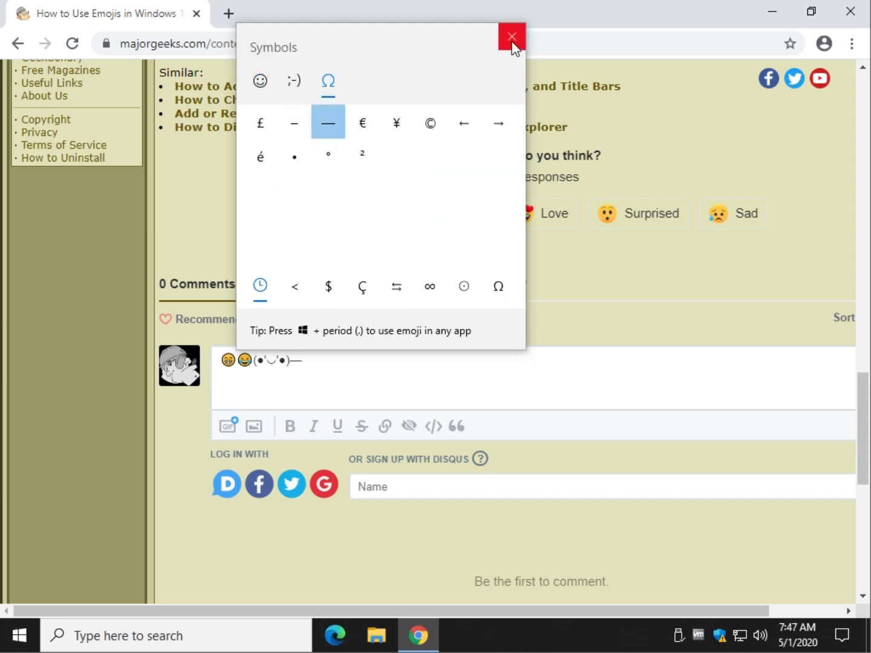
click(335, 359)
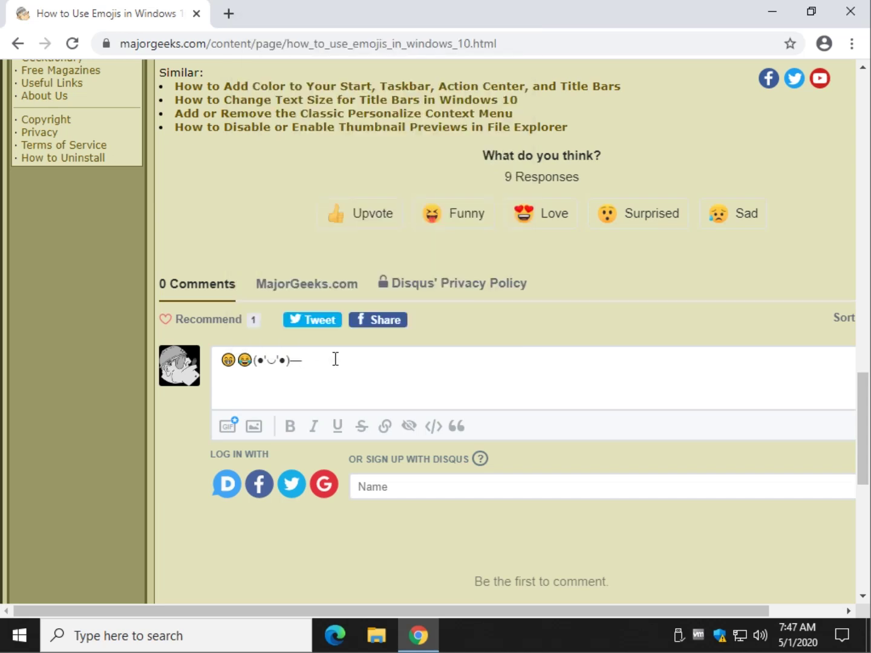
Clear the inserted characters from the comment and toggle the emoji panel a couple of times
key(BackSpace)
key(BackSpace)
key(BackSpace)
key(BackSpace)
key(BackSpace)
key(BackSpace)
key(BackSpace)
key(BackSpace)
key(BackSpace)
key(BackSpace)
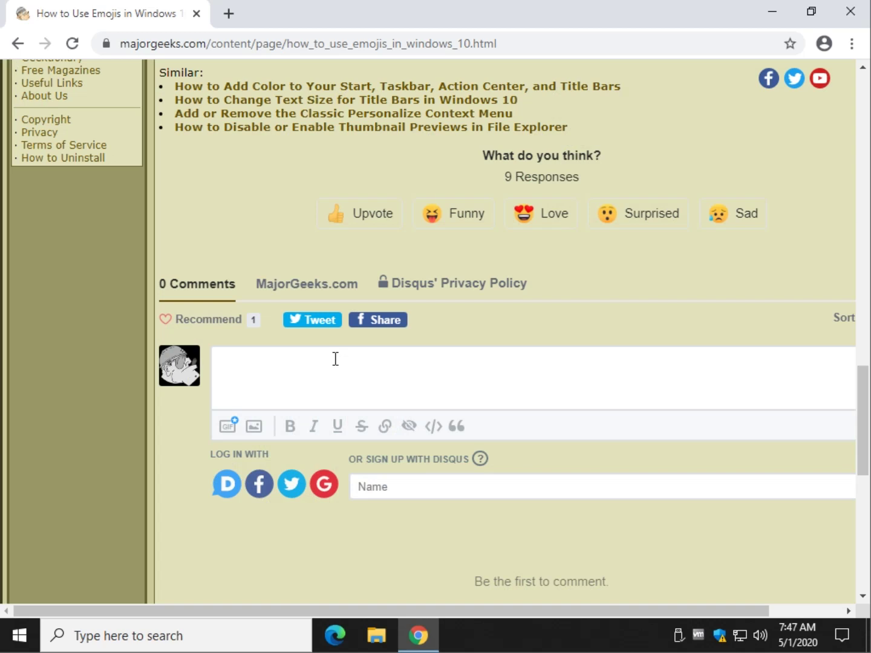
key(super+period)
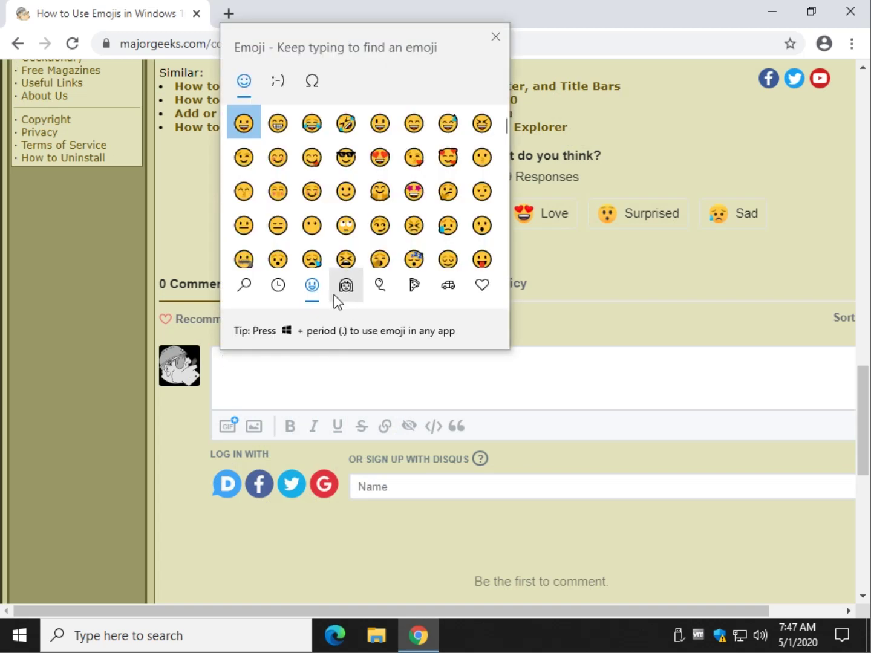
click(255, 367)
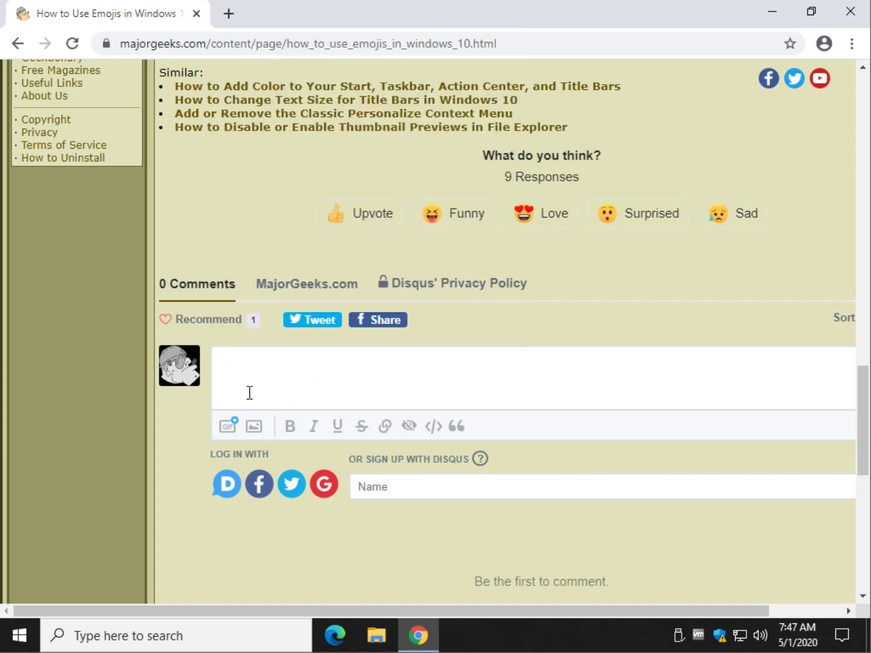
key(super+period)
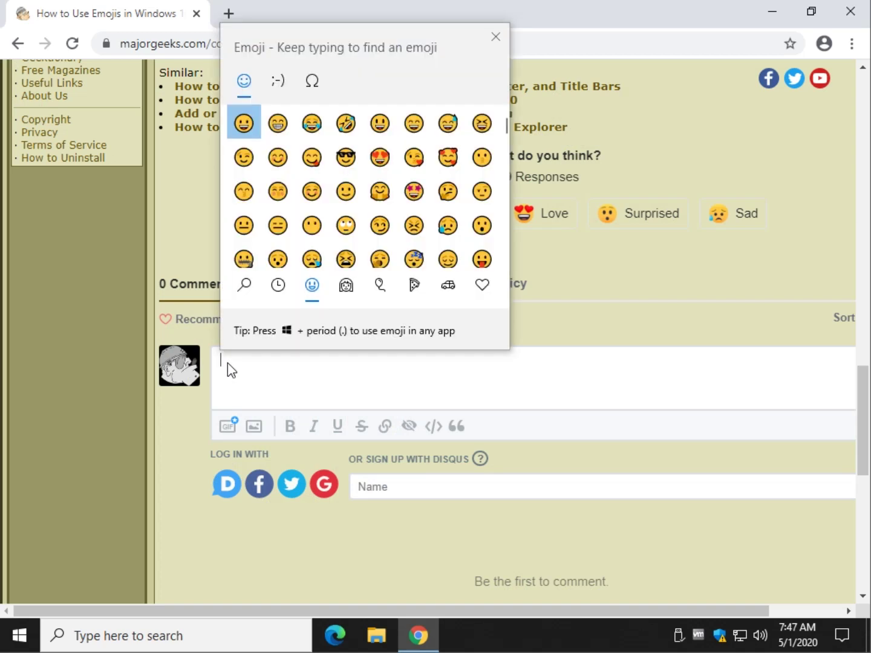
click(278, 383)
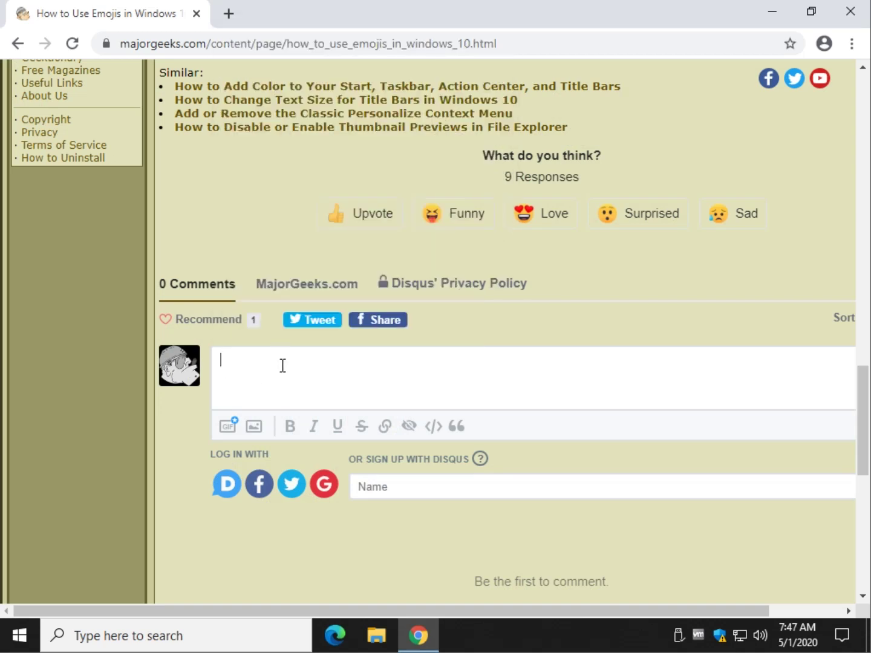
Replace the searched word 'horse' with the horse-racing emoji in the comment
key(super+period)
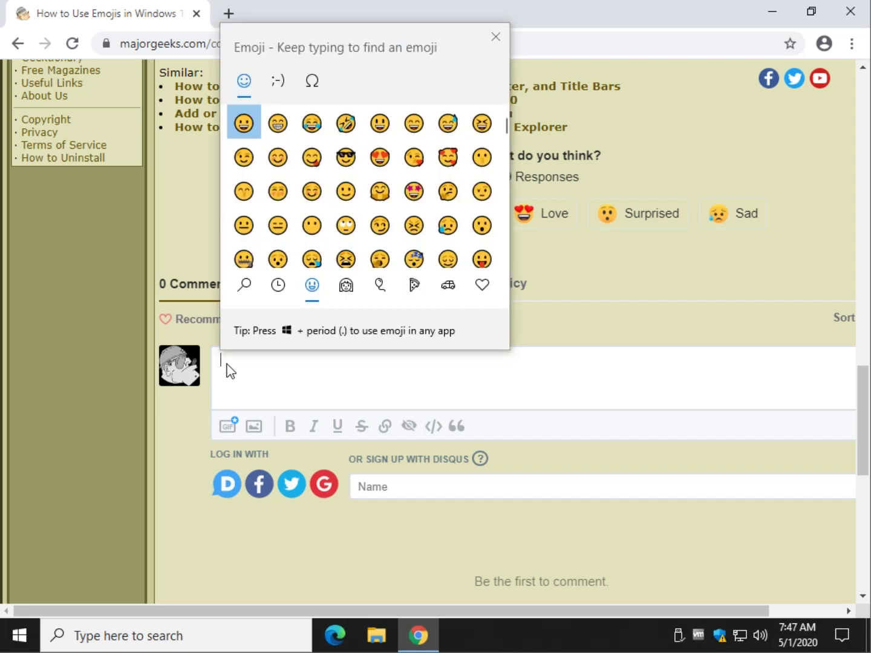
text(ho)
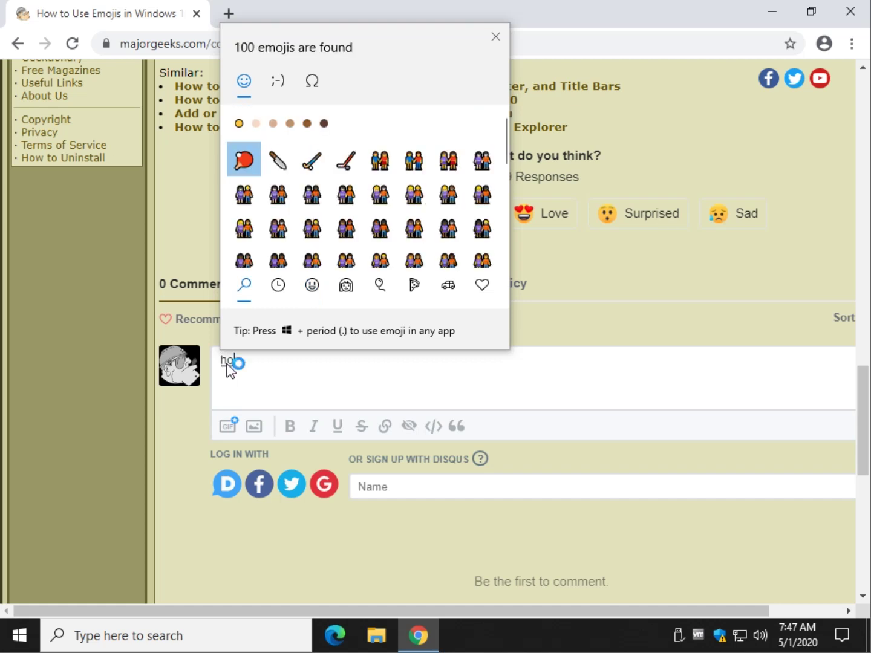
text(rse)
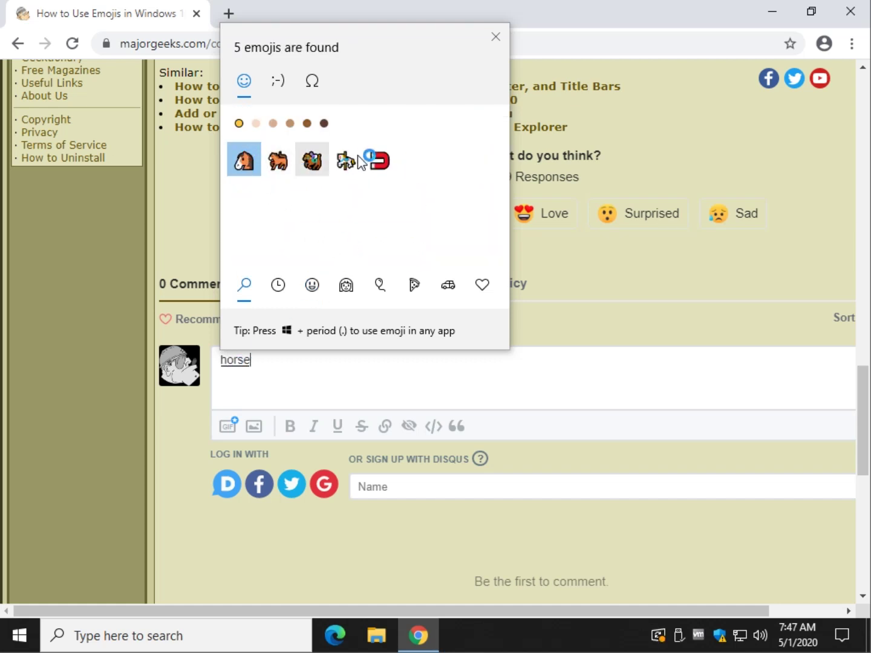
click(311, 161)
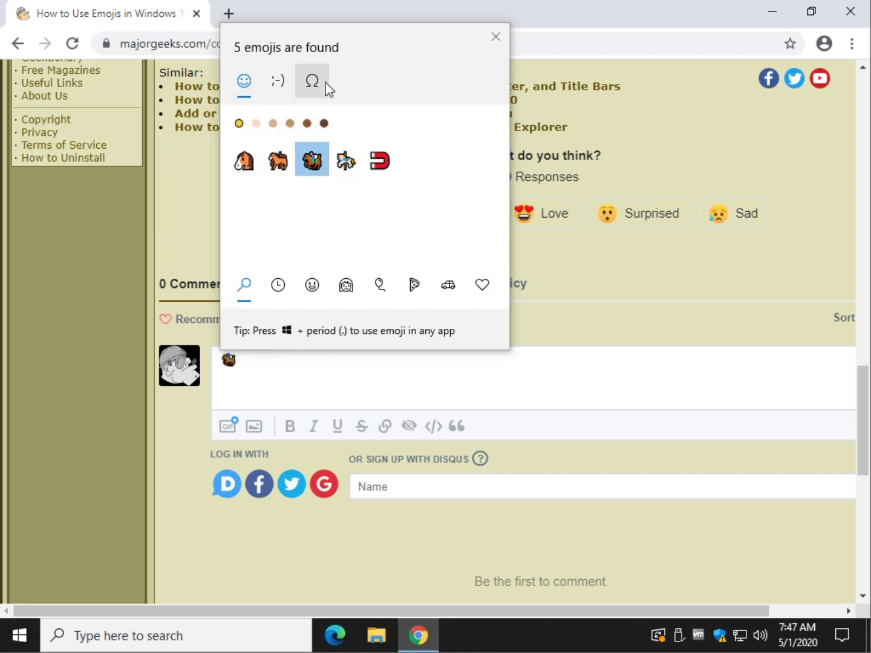
click(275, 362)
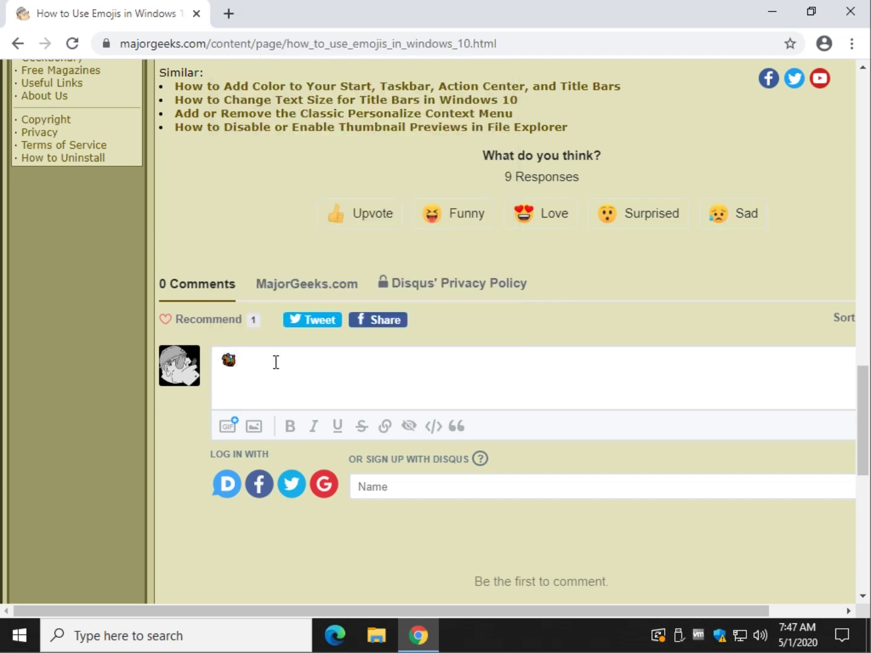
Replace 'lol' with the rolling-with-laughter emoji and add a lollipop emoji
key(super+period)
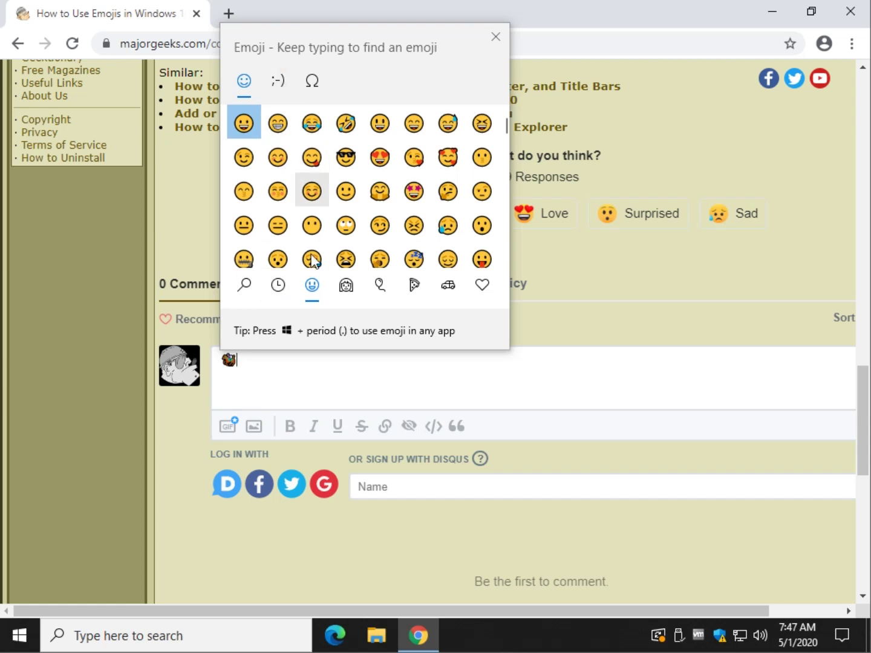
text(l)
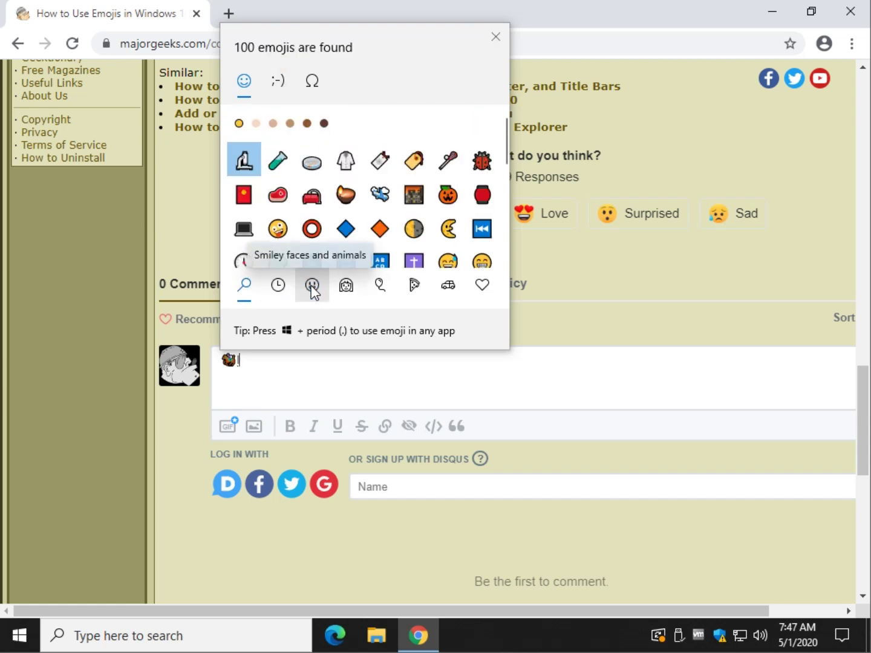
text(ol)
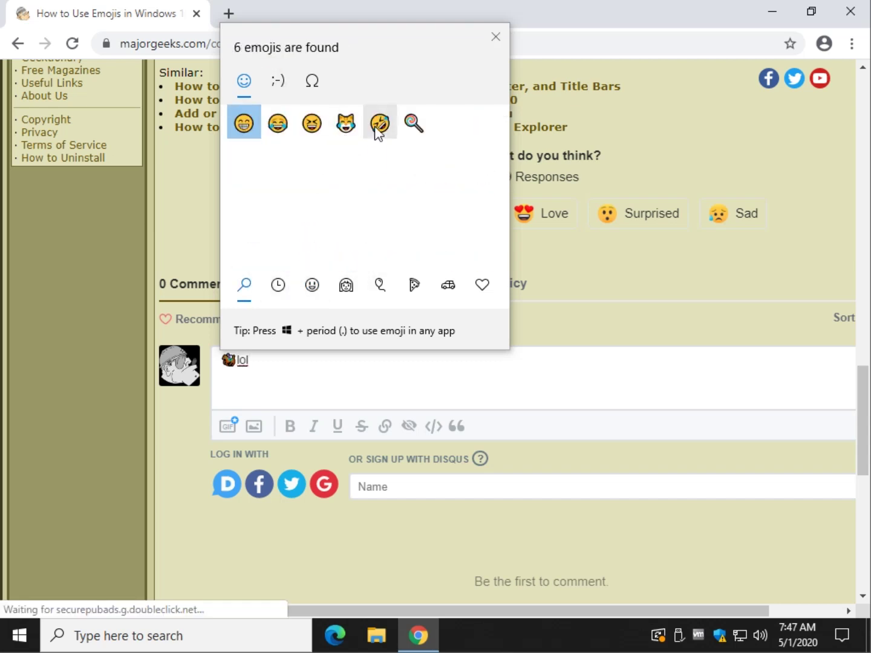
click(379, 127)
click(409, 135)
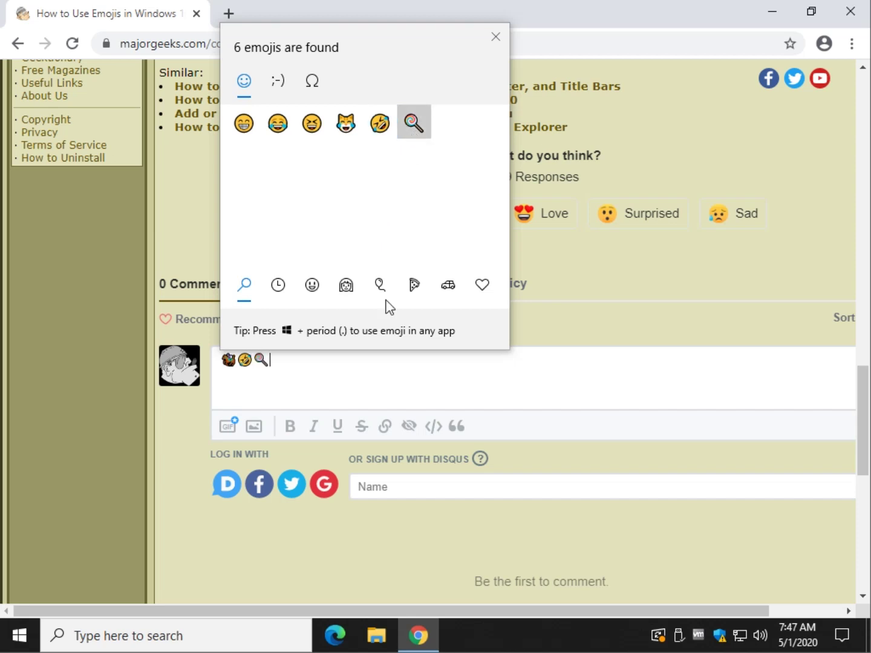
click(493, 42)
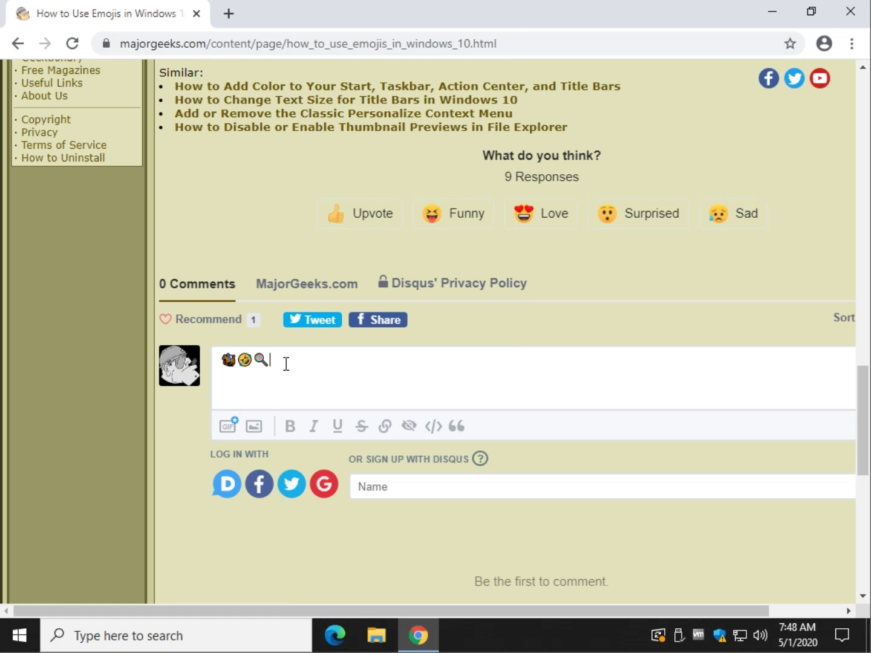
scroll(347, 364, up, 2)
scroll(348, 364, up, 2)
scroll(347, 364, up, 1)
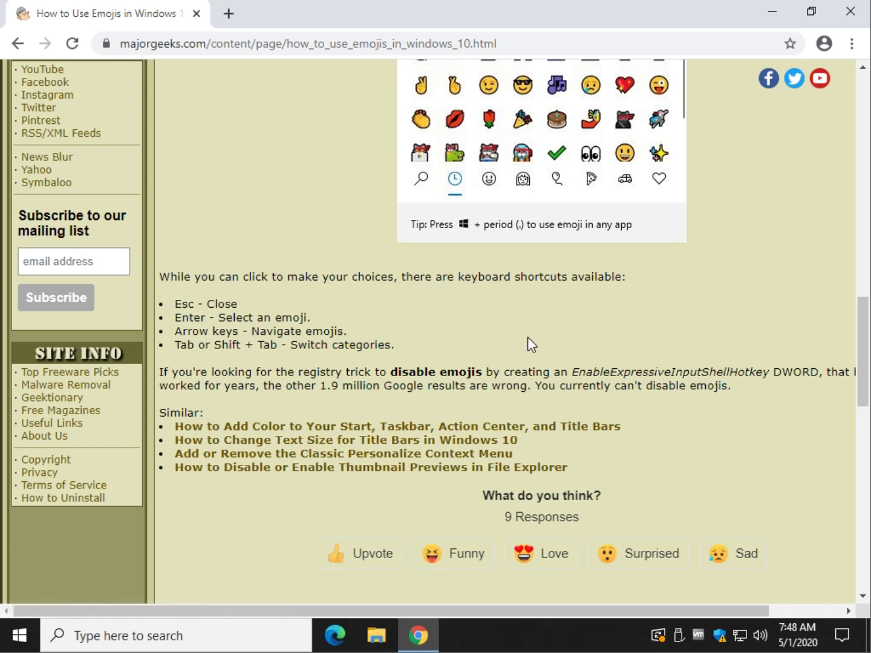
Show the emoji panel briefly over the article's keyboard shortcuts list and dismiss it
key(super+period)
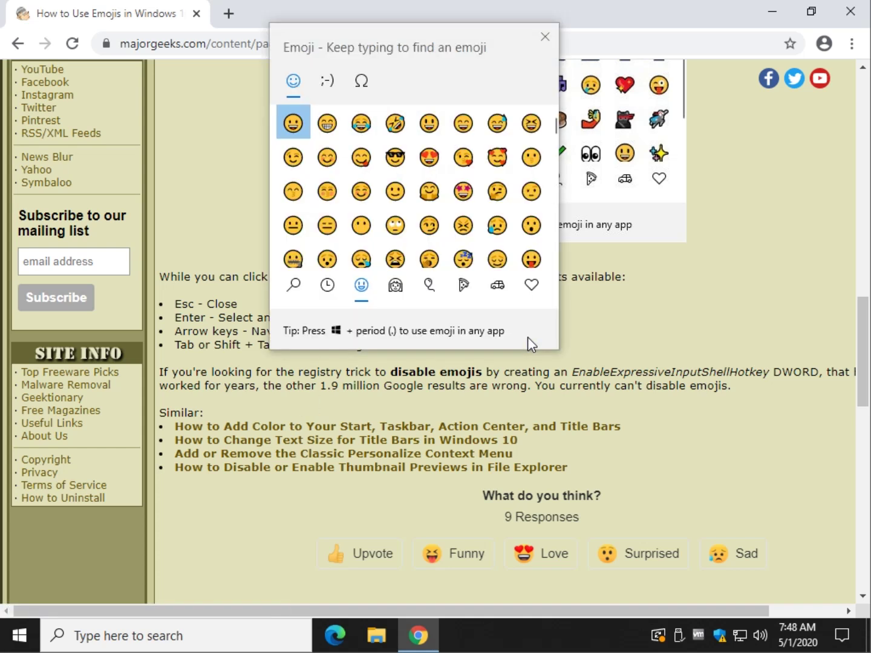
click(664, 344)
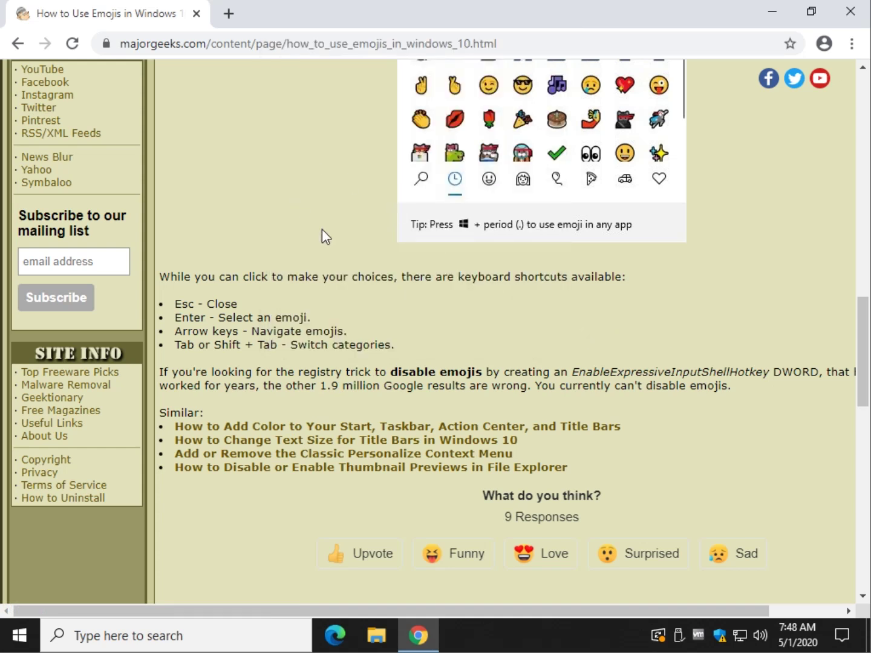
Search Windows for 'emoji' and launch the Emoji panel settings best match
click(109, 637)
text(em)
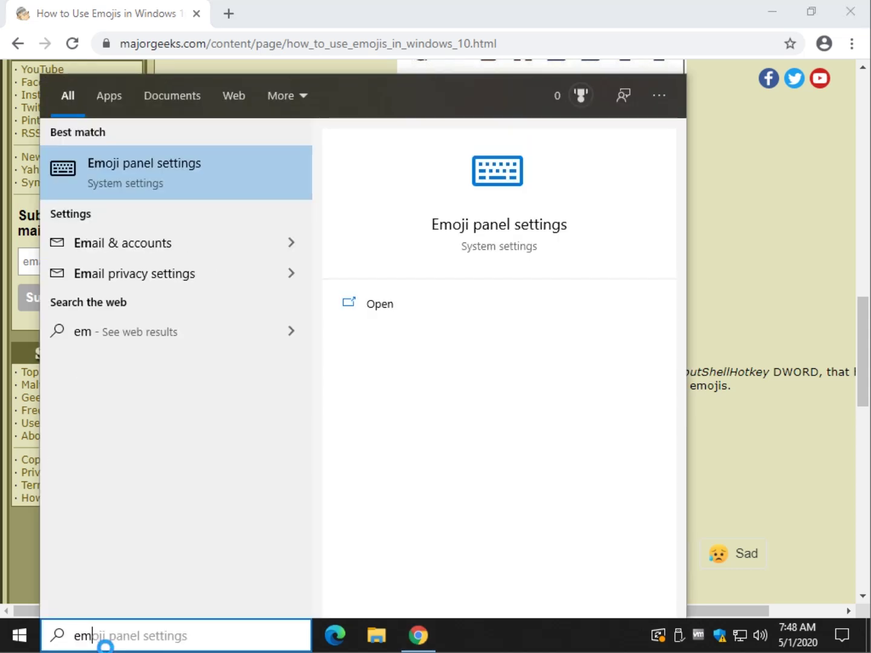
text(oji)
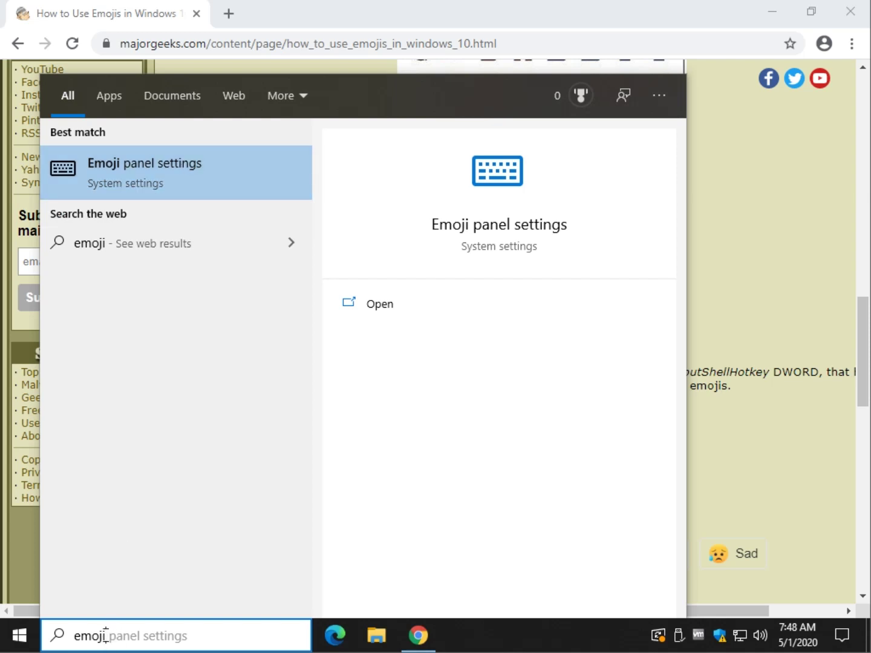
key(BackSpace)
key(BackSpace)
key(BackSpace)
click(181, 173)
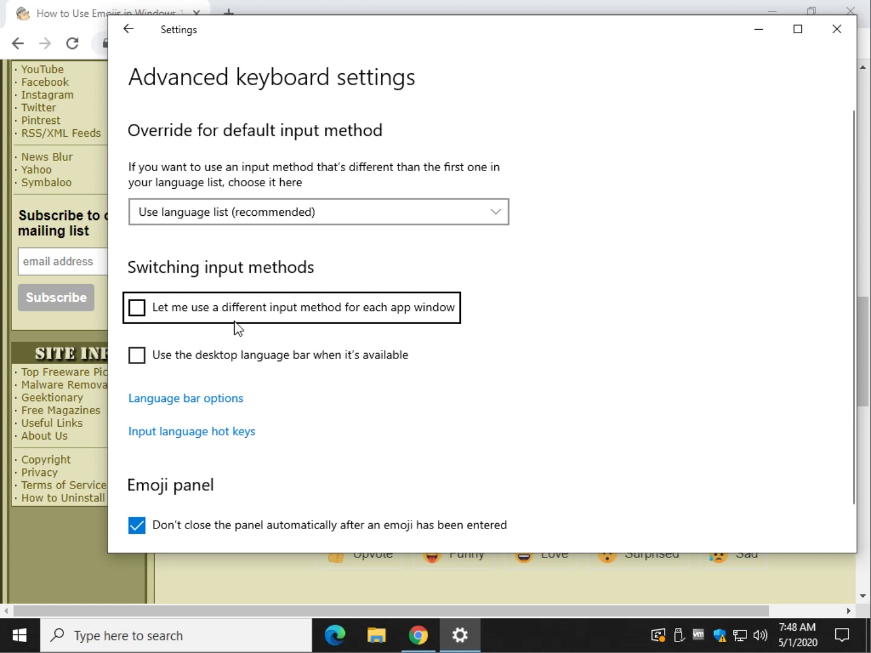
scroll(285, 309, down, 1)
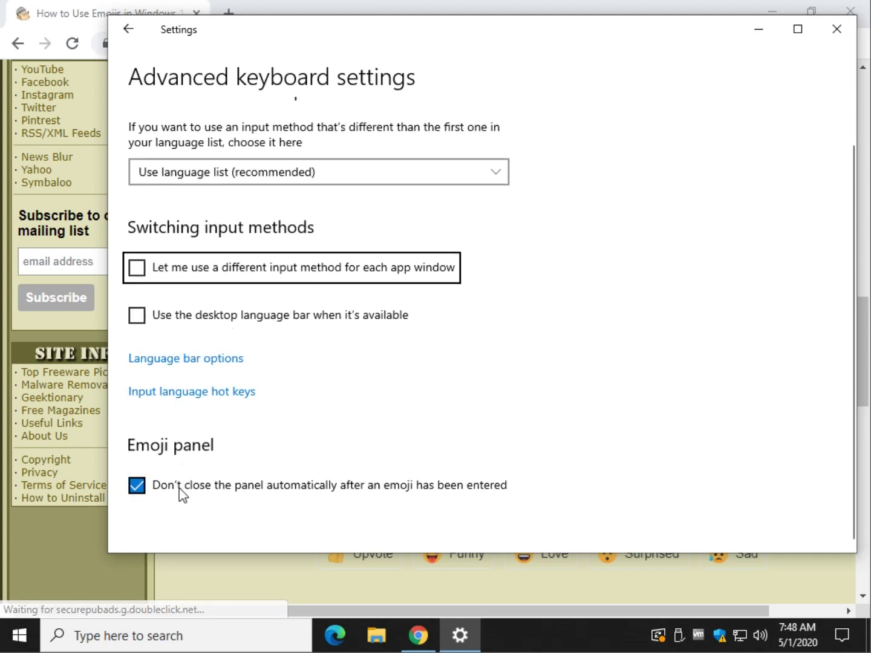
Close the Advanced keyboard settings window, returning to the MajorGeeks article
click(837, 26)
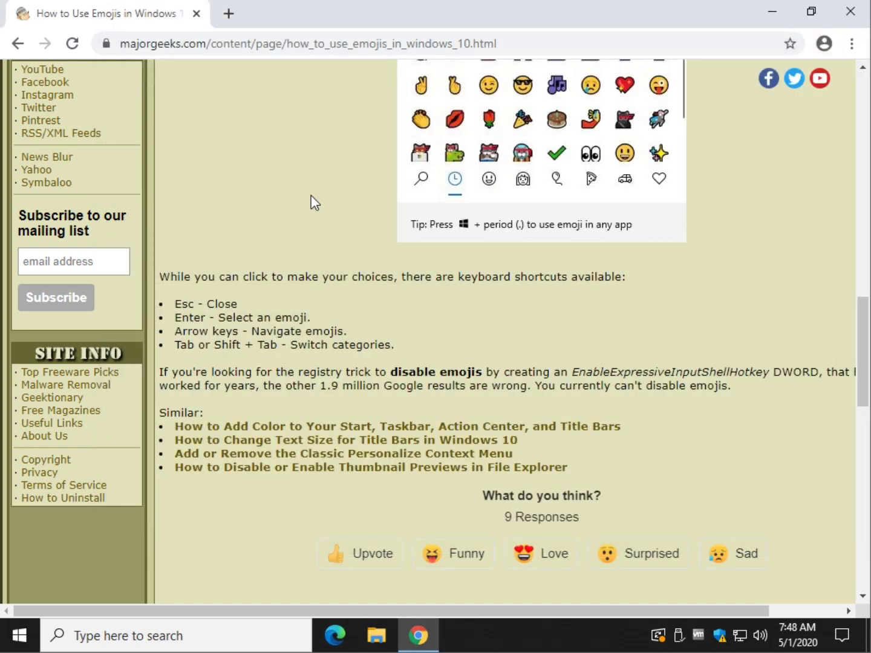
key(super+period)
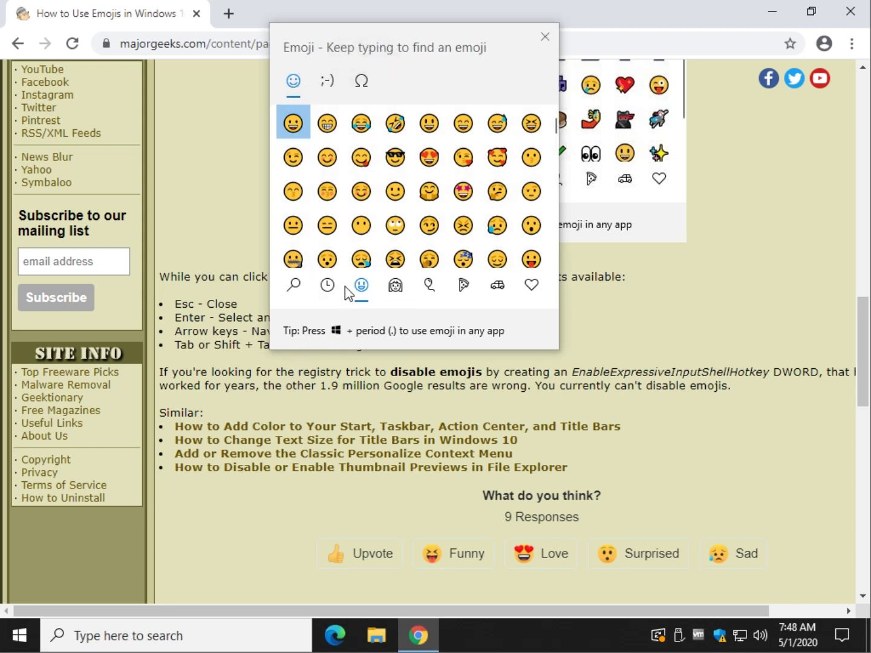
click(498, 286)
click(465, 286)
click(428, 285)
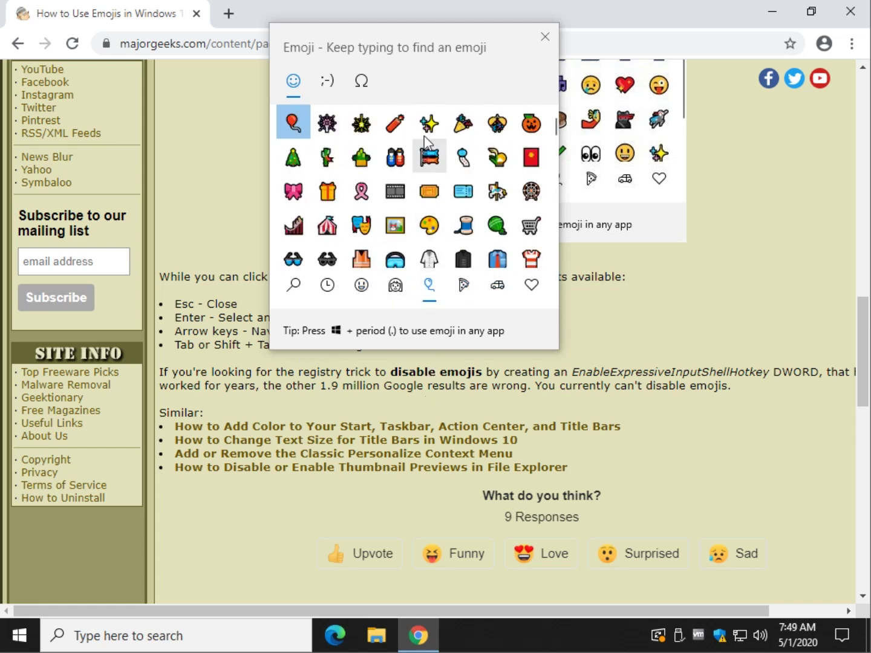
Dismiss the emoji picker before scrolling back to the article title
click(540, 33)
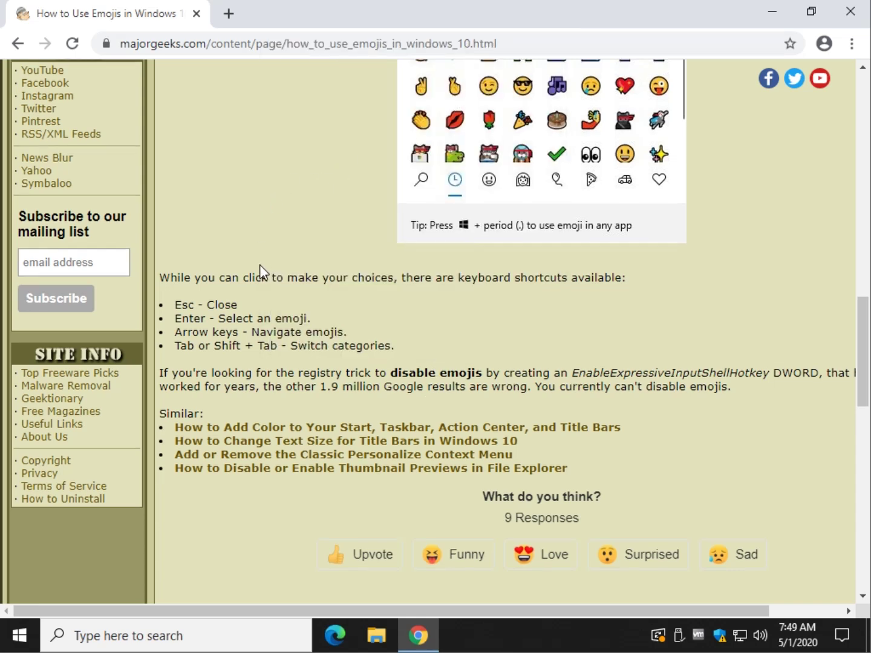
scroll(270, 264, up, 4)
scroll(270, 264, up, 4)
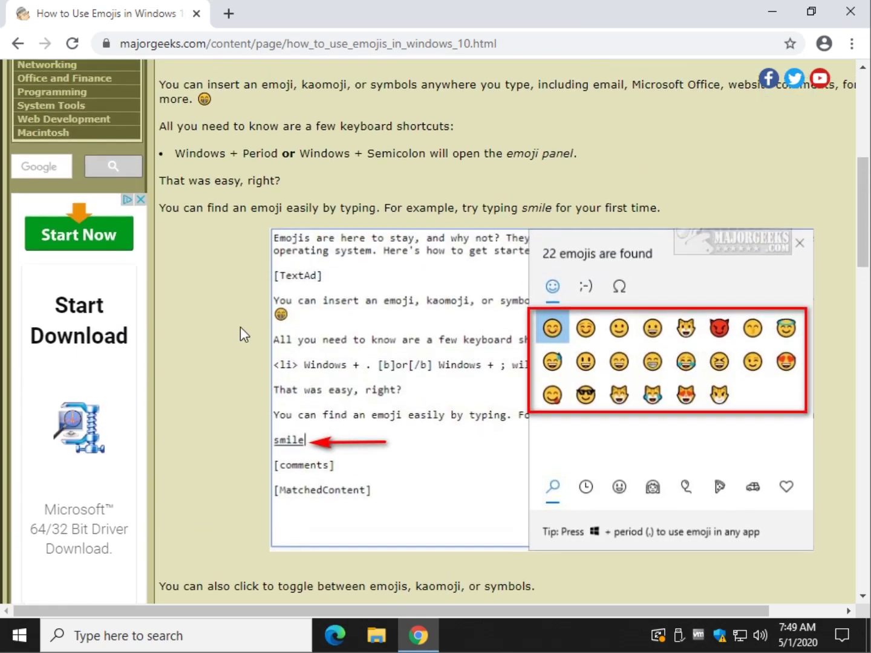
scroll(241, 327, up, 2)
scroll(240, 327, up, 2)
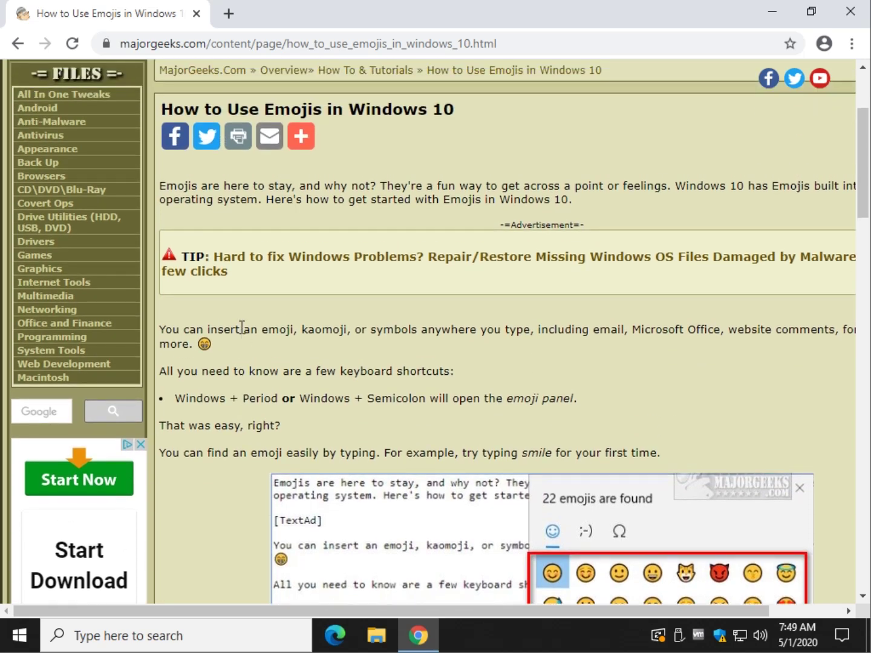